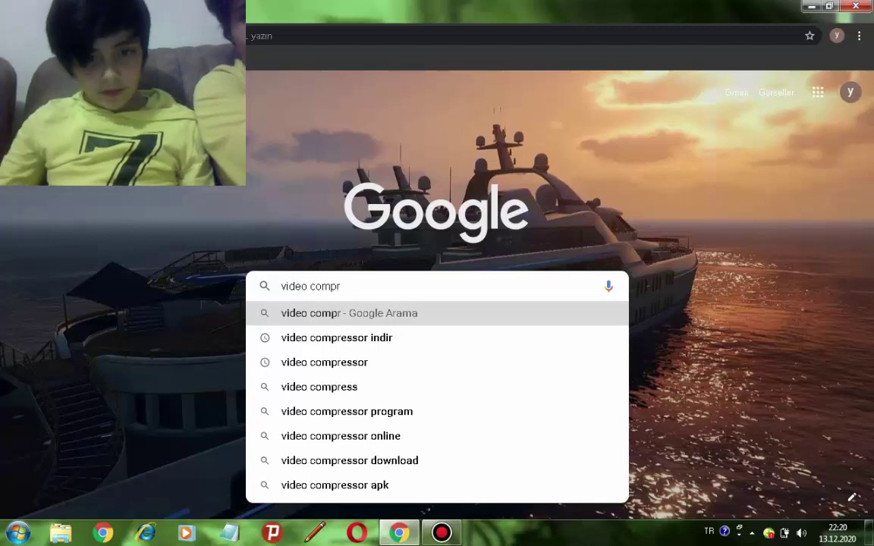
Search Google for "video compressor indir" and open the Softonic download page for Video Compressor.
left_click(336, 338)
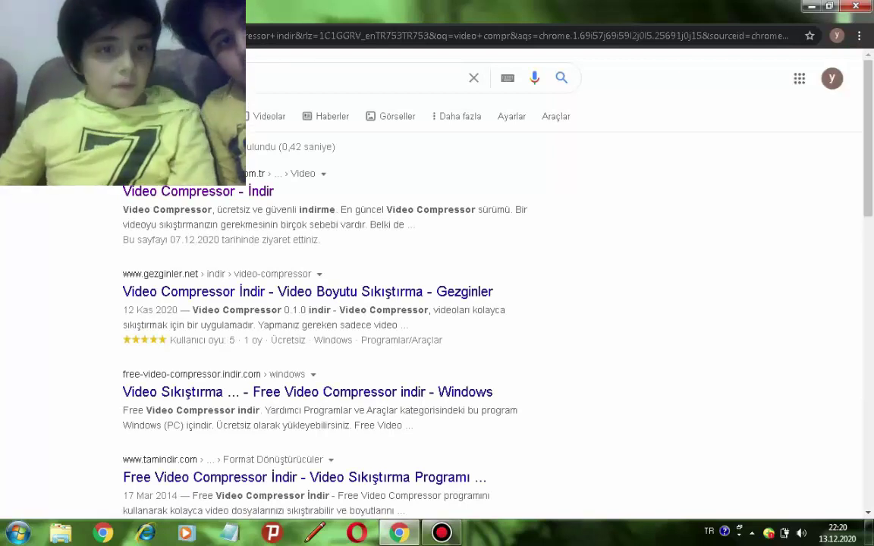
left_click(198, 191)
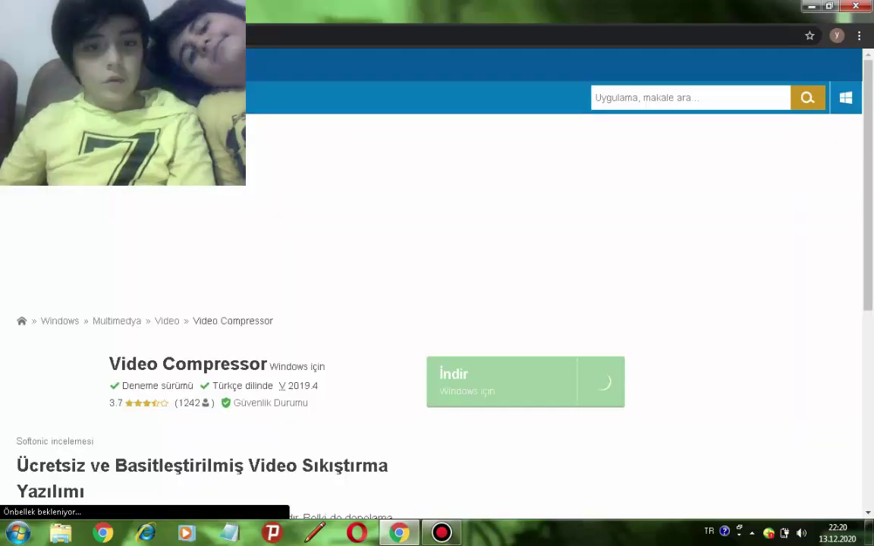
scroll(437, 303, "down", 2)
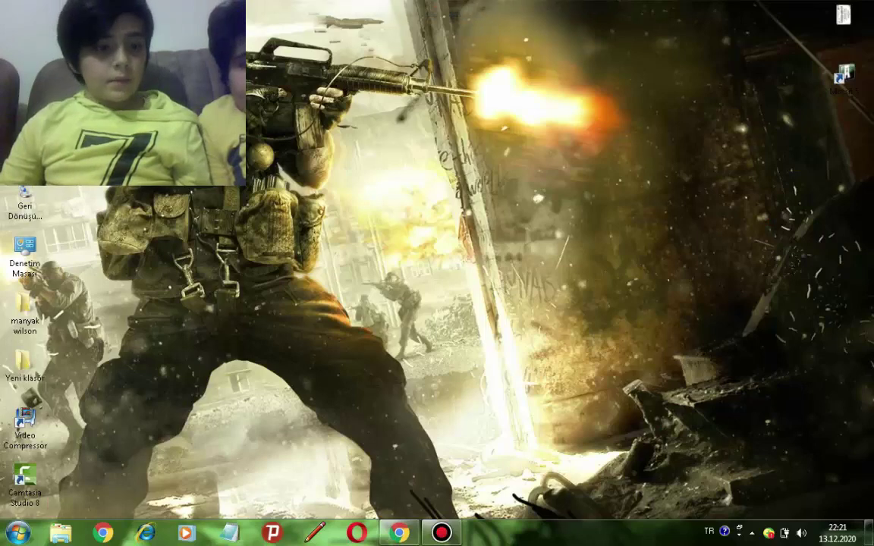
Launch Video Compressor from the desktop, decline the Getting Started dialog, and place its window clear of the webcam overlay.
double_click(25, 422)
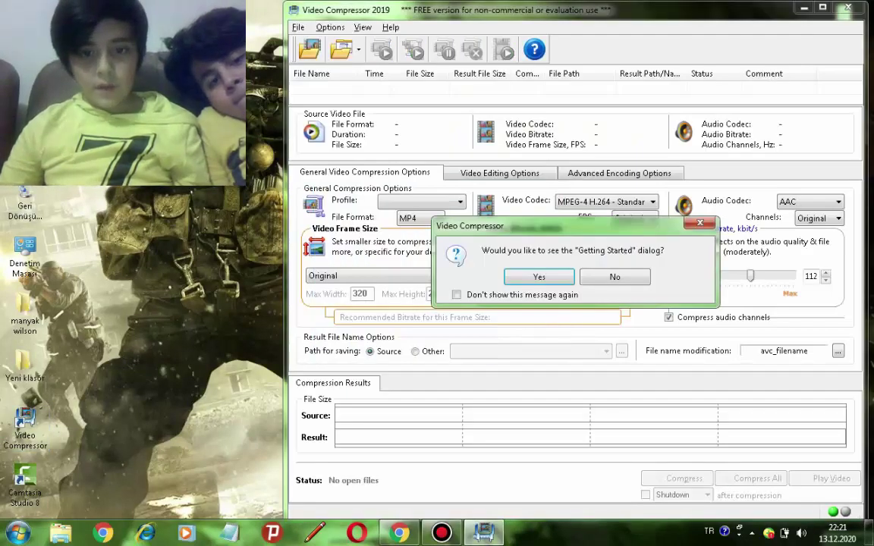
left_click(615, 277)
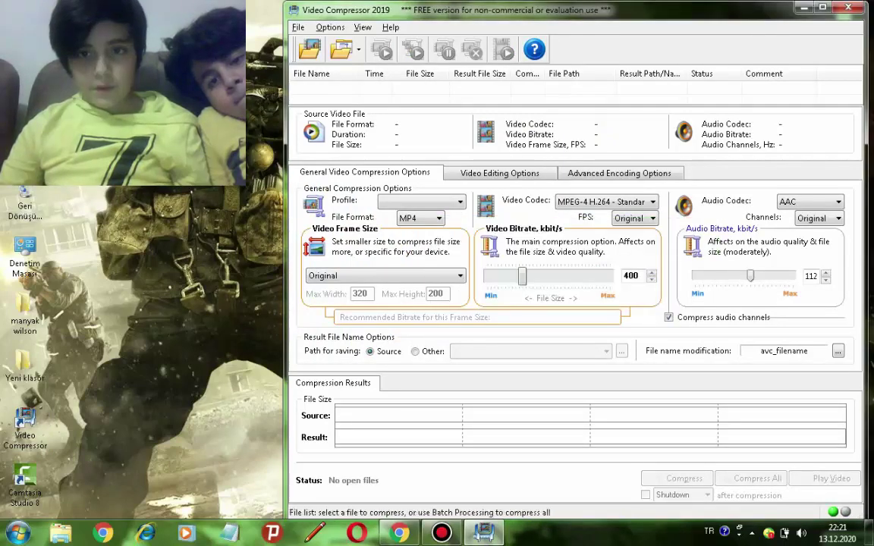
left_click_drag(410, 10, 284, 11)
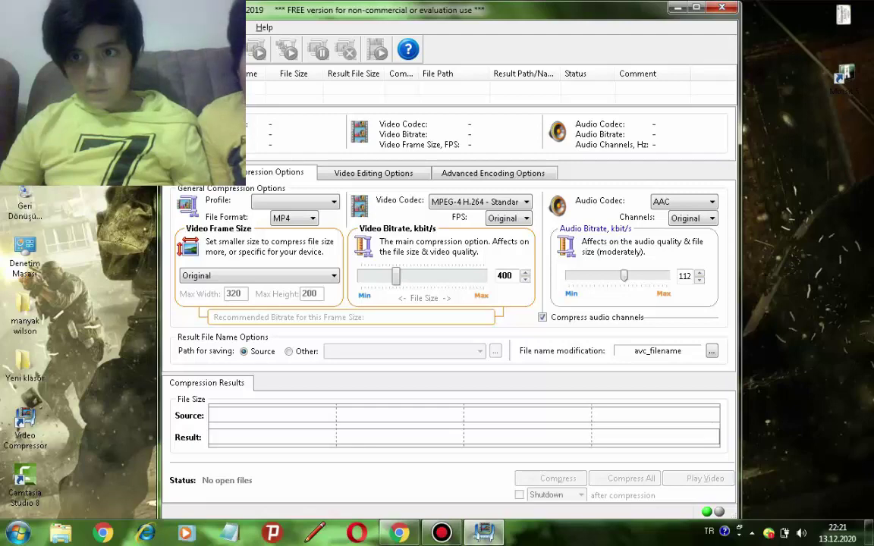
left_click_drag(365, 10, 410, 19)
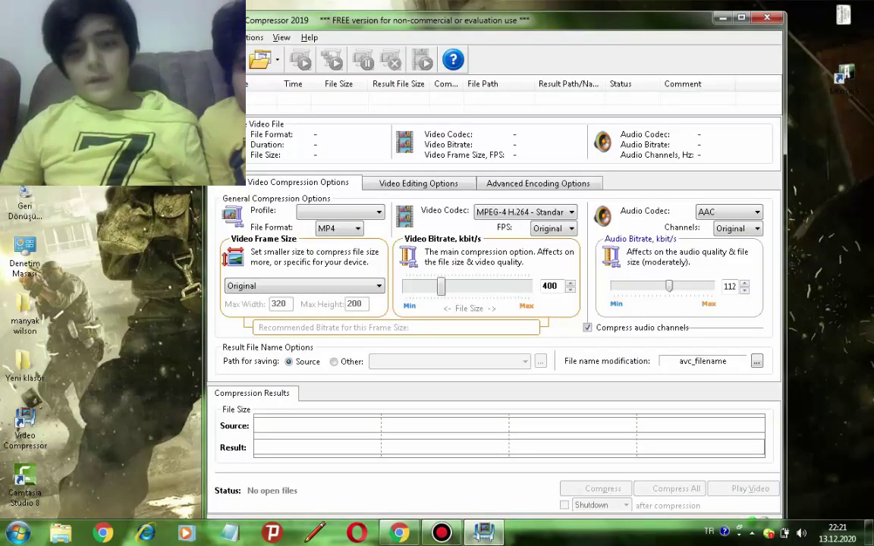
left_click_drag(409, 20, 457, 14)
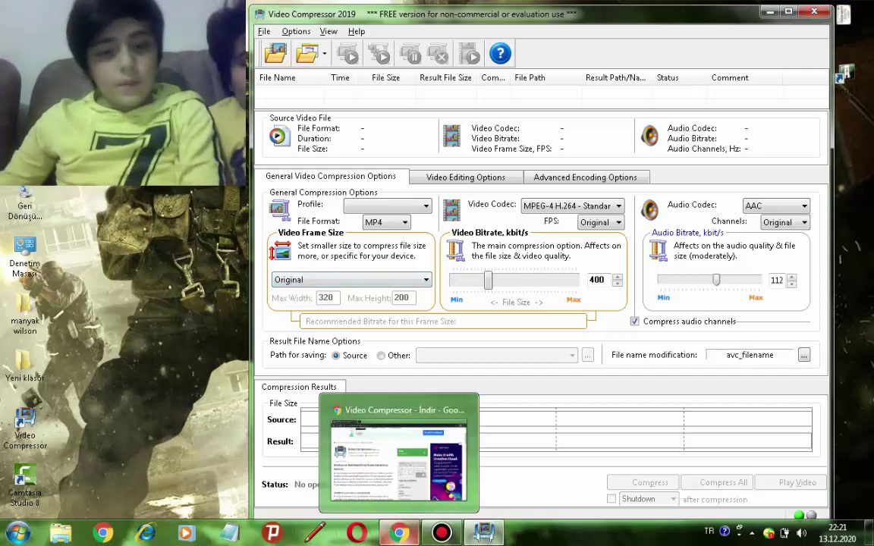
left_click(441, 534)
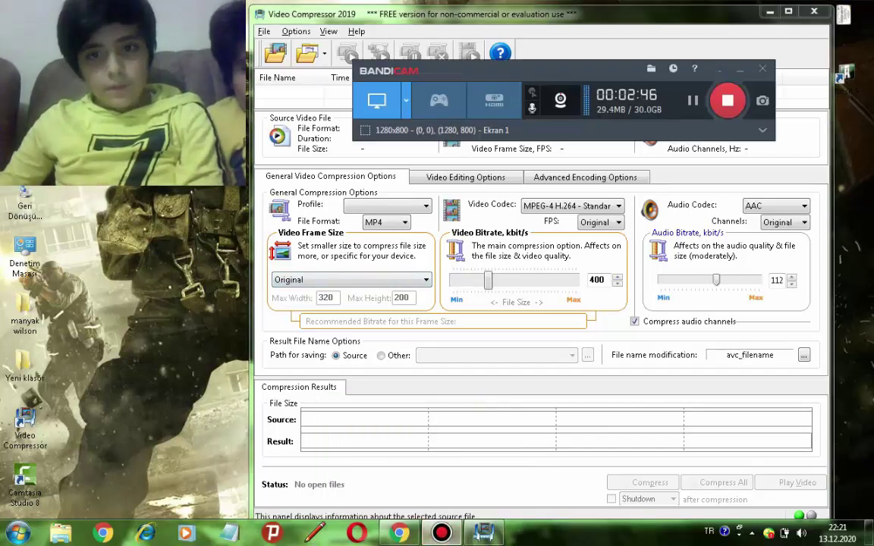
left_click(651, 69)
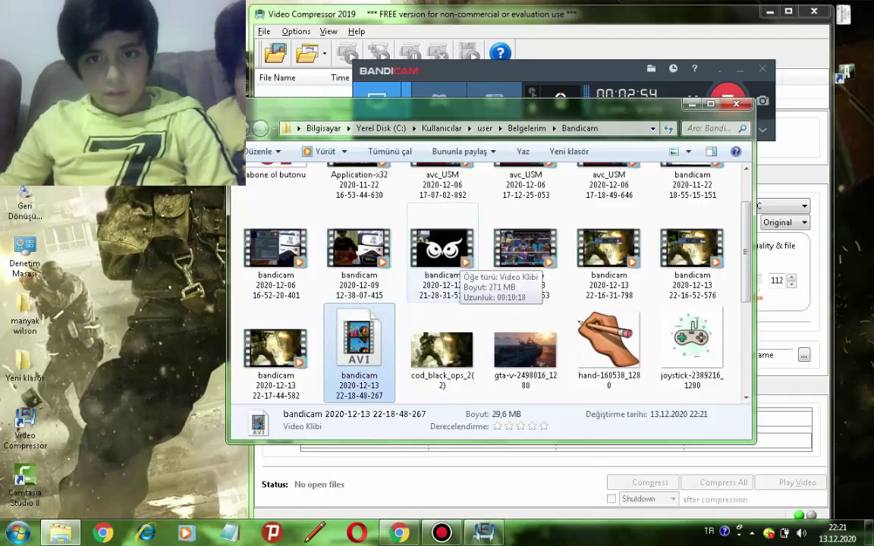
left_click_drag(444, 111, 462, 163)
left_click(459, 306)
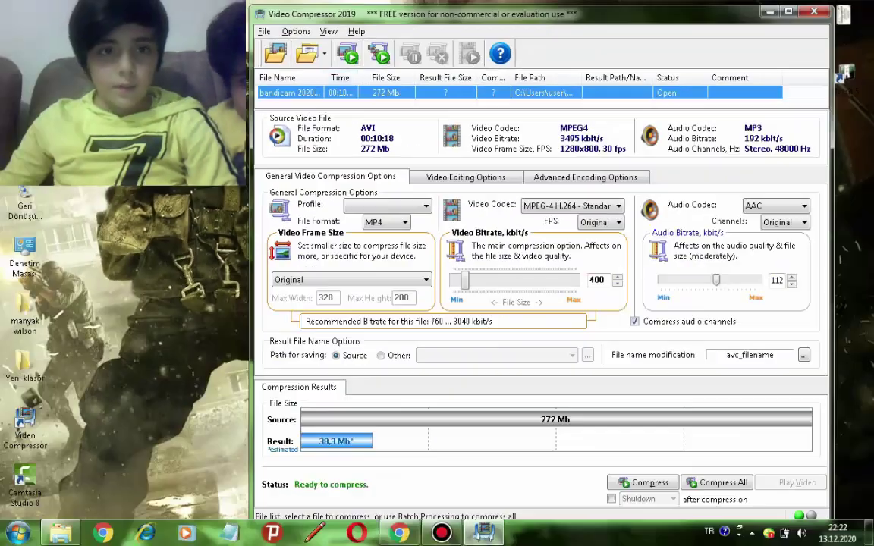
left_click(465, 281)
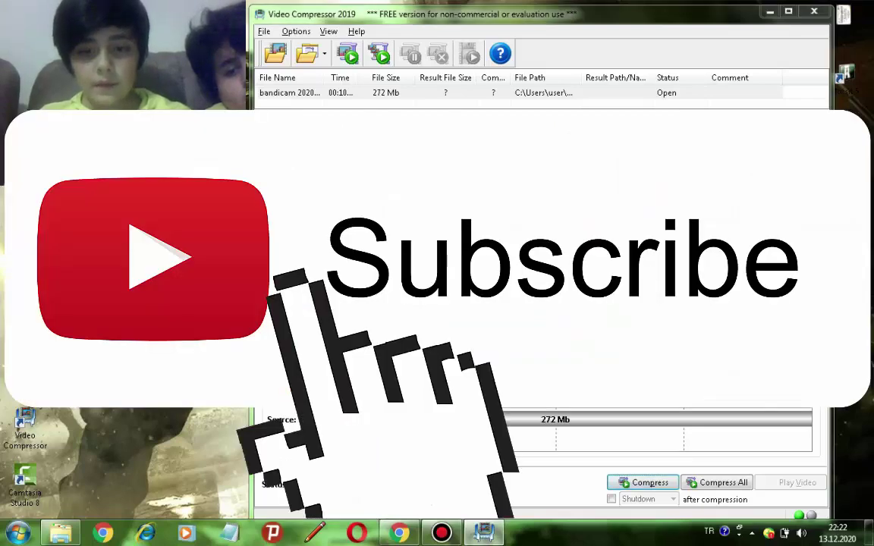
key("Return")
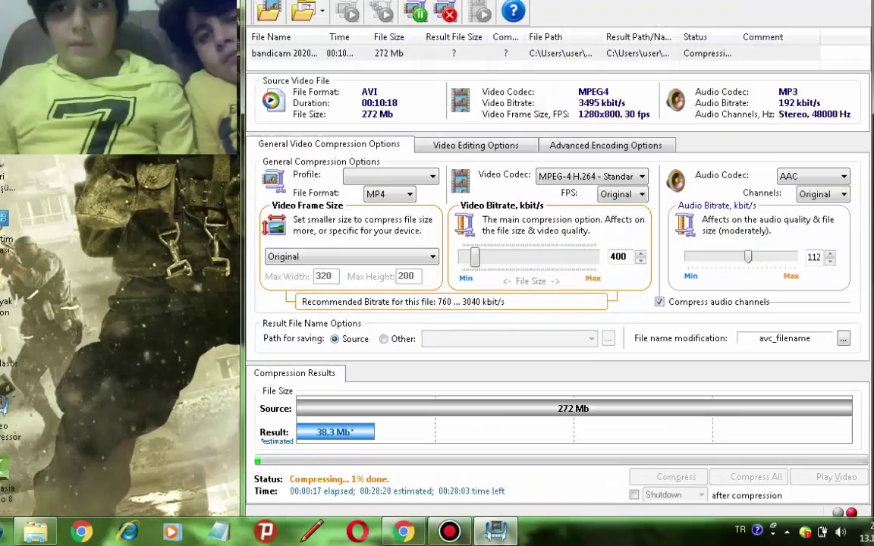
Terminate the running video compression and confirm the termination.
left_click(815, 12)
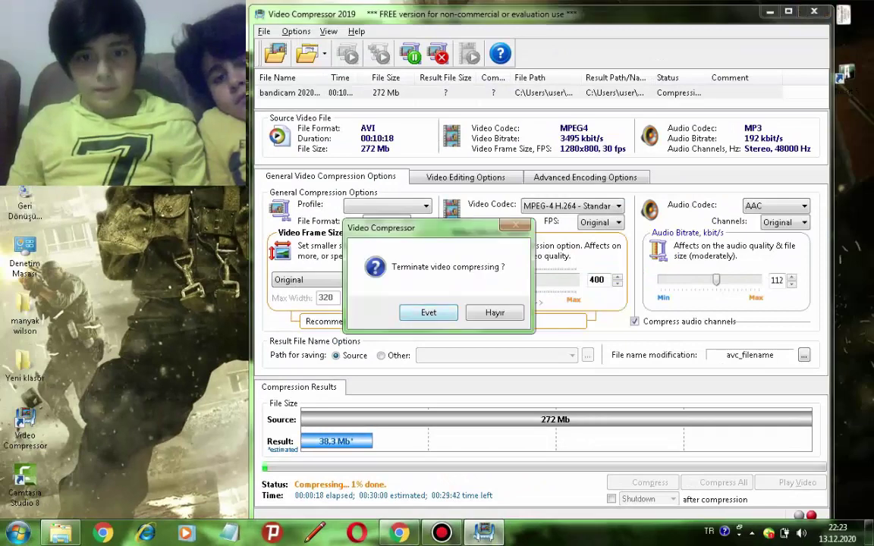
key("Escape")
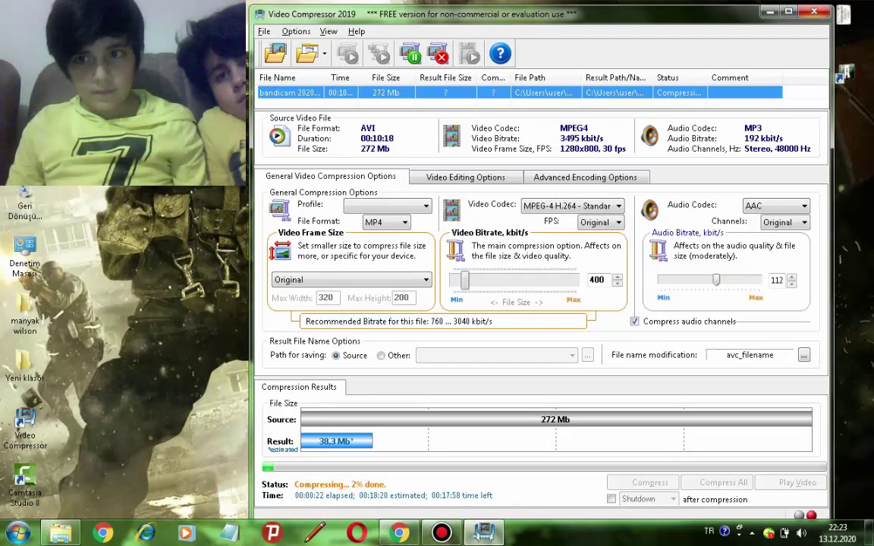
left_click(814, 11)
key("Escape")
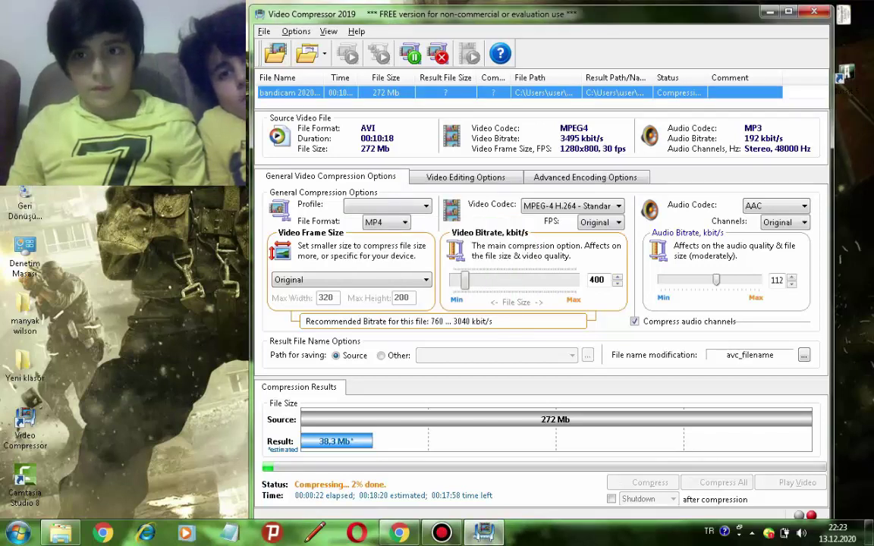
key("alt+F4")
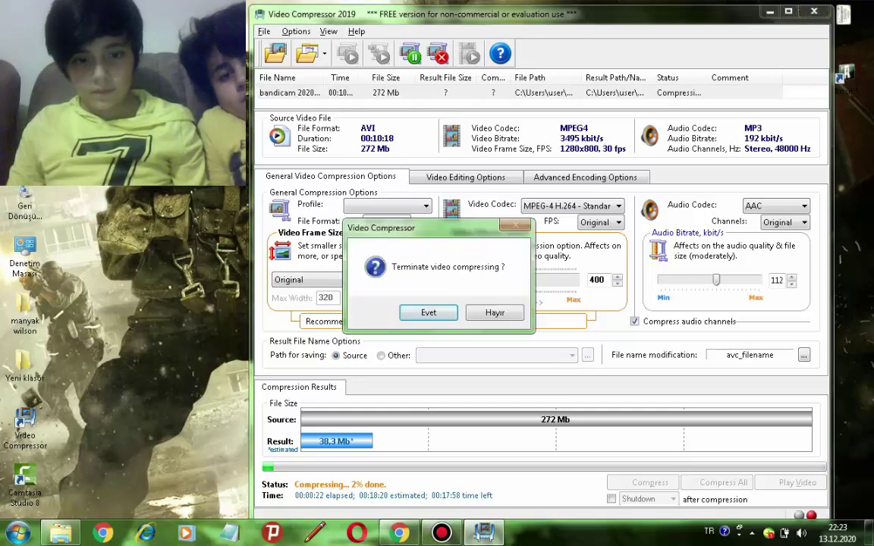
left_click(429, 312)
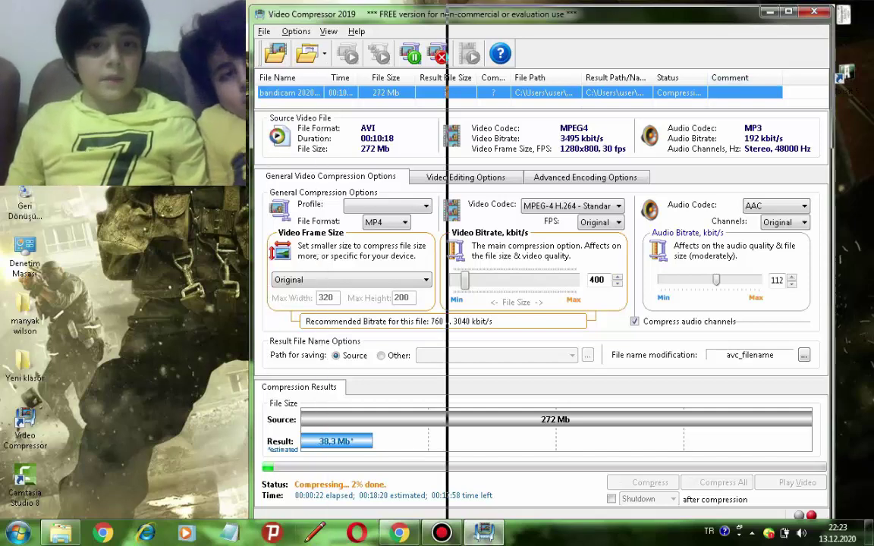
Move the Video Compressor window aside, then bring up the Bandicam folder window, reposition it and make it taller.
left_click_drag(729, 14, 766, 14)
left_click_drag(832, 14, 575, 13)
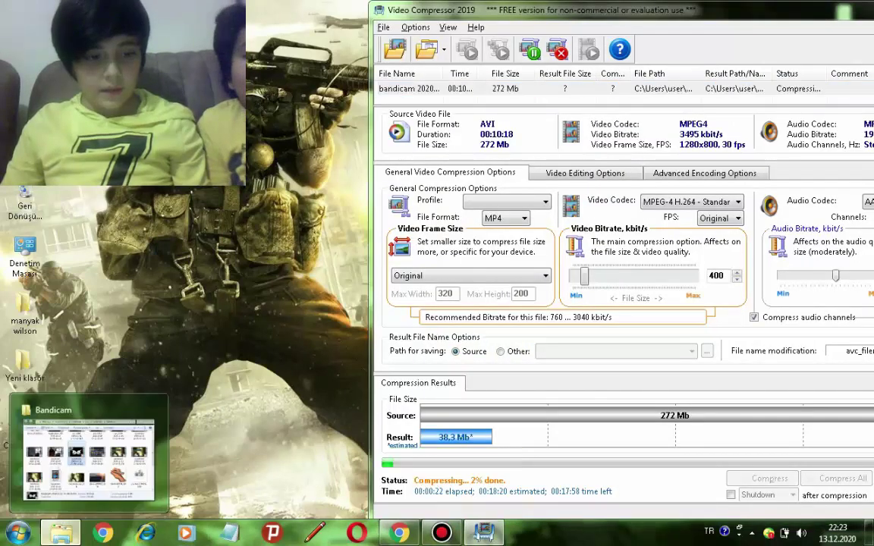
left_click(60, 533)
left_click_drag(425, 162, 516, 38)
left_click_drag(531, 373, 531, 431)
Compare the file sizes of the compressed avc_USM videos with their original USM recordings in the Bandicam folder, then minimize the folder.
scroll(602, 141, "up", 1)
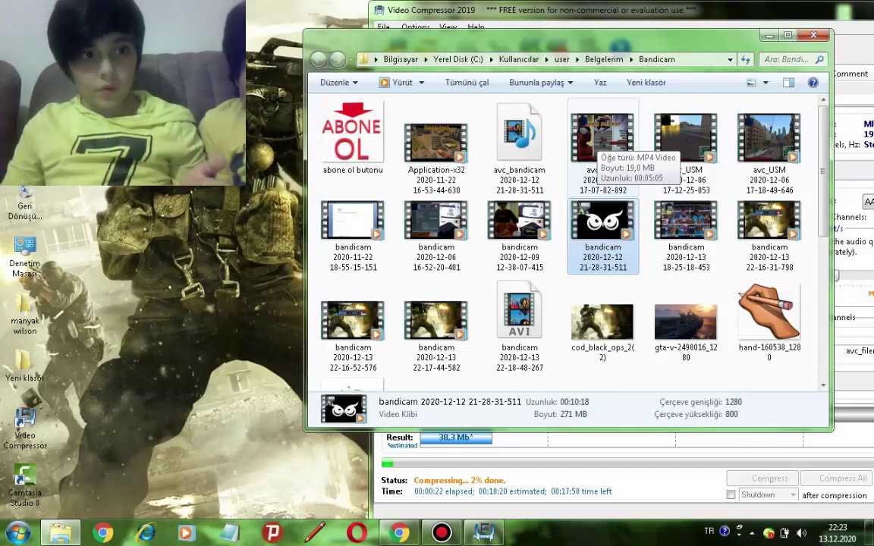
scroll(599, 156, "down", 3)
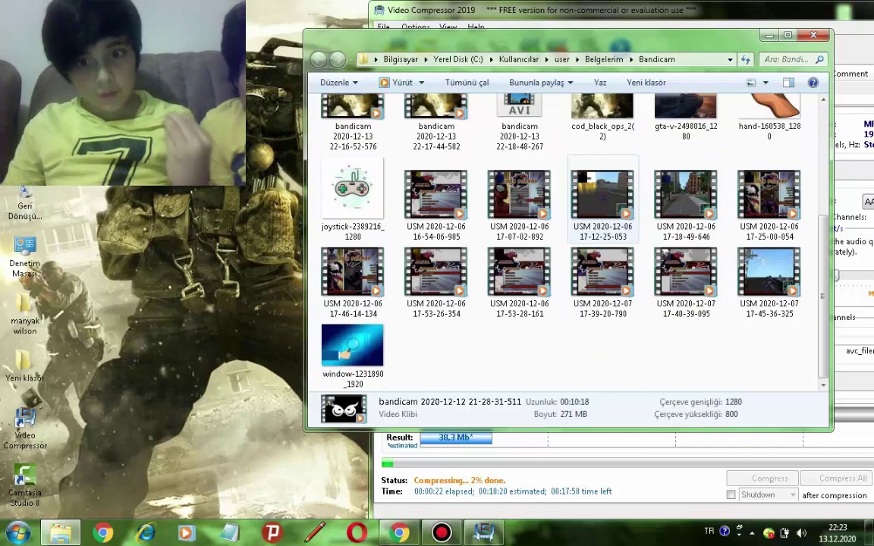
scroll(599, 182, "up", 3)
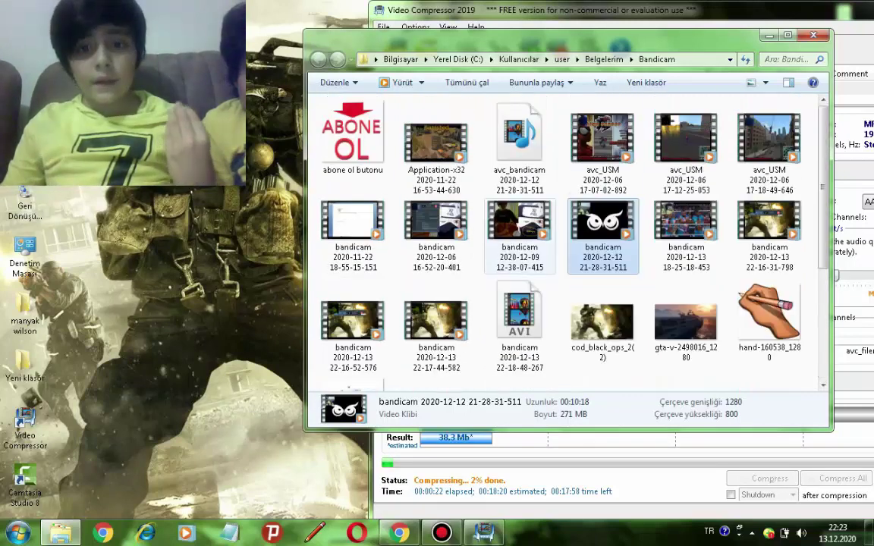
scroll(588, 171, "down", 3)
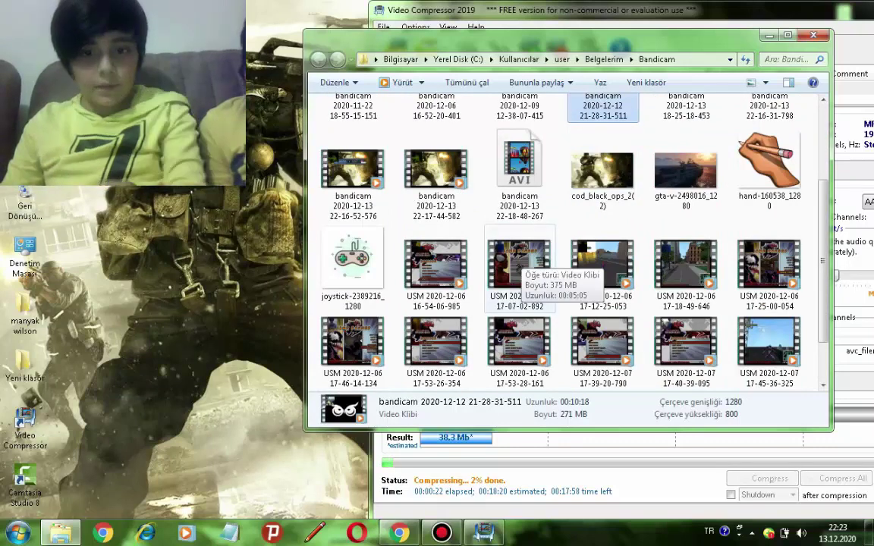
scroll(522, 262, "up", 2)
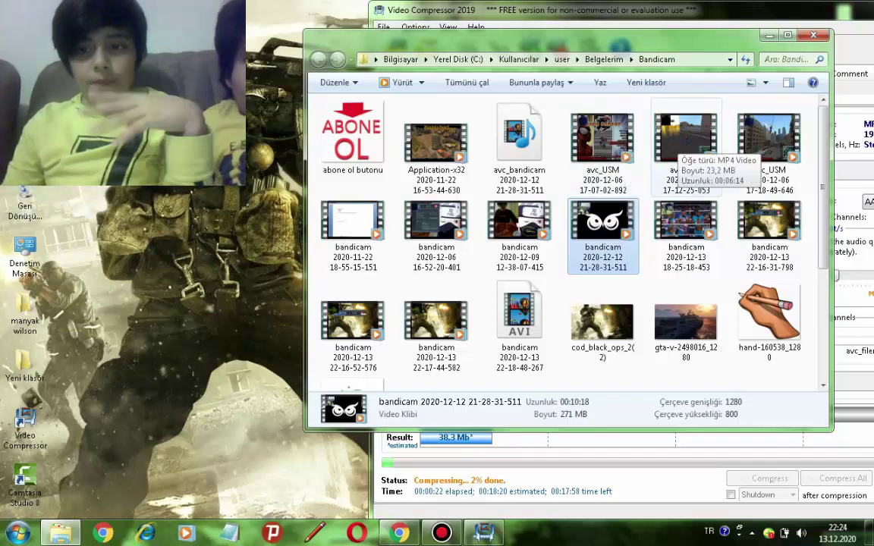
scroll(683, 152, "down", 3)
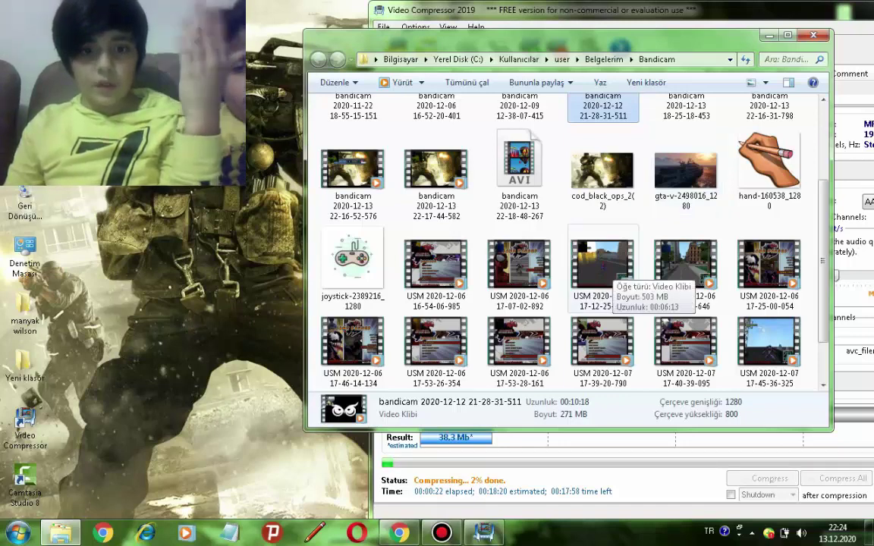
scroll(611, 277, "up", 3)
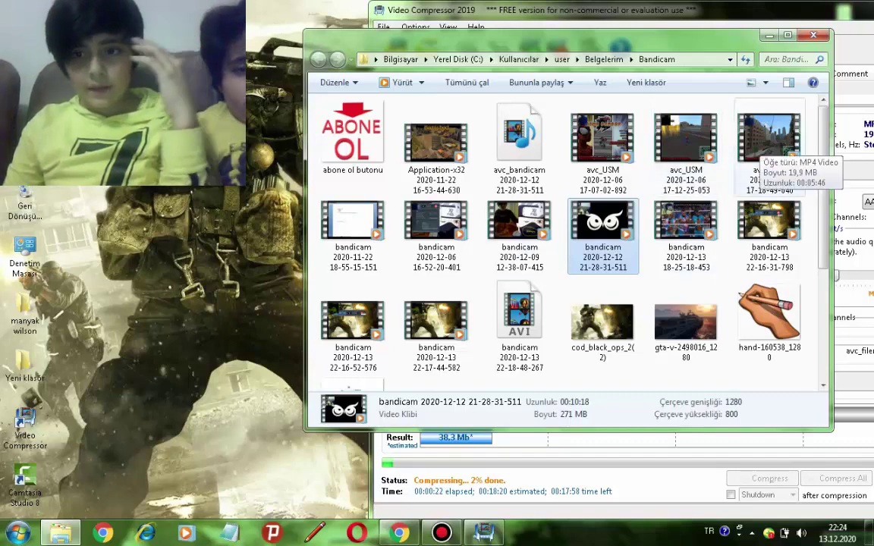
scroll(759, 148, "down", 3)
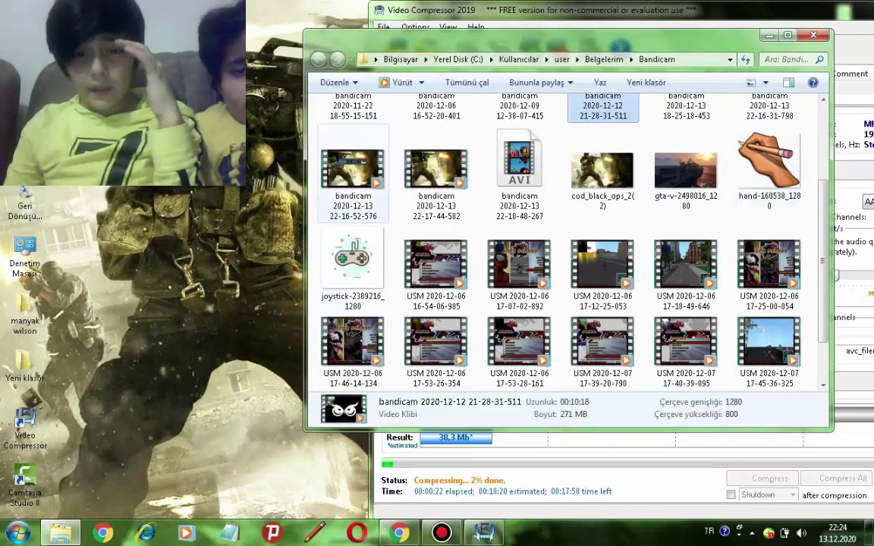
scroll(368, 214, "up", 3)
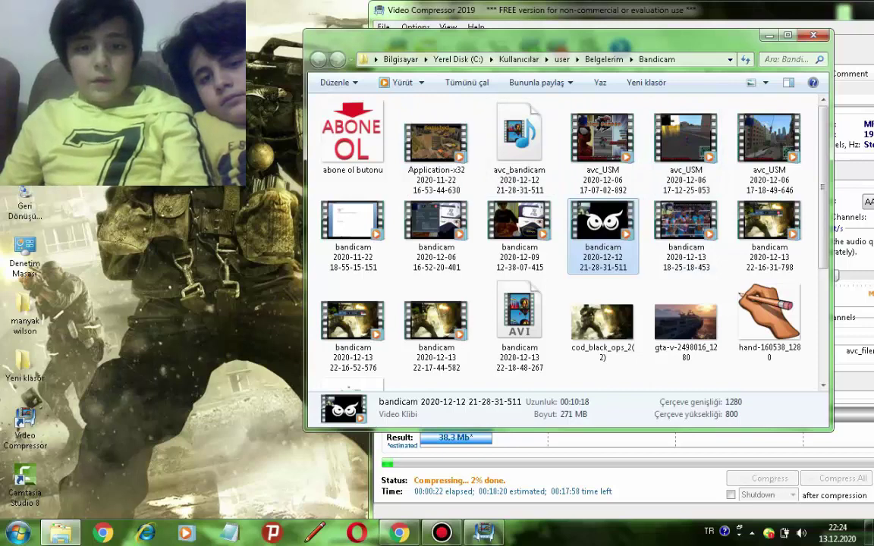
scroll(566, 239, "down", 3)
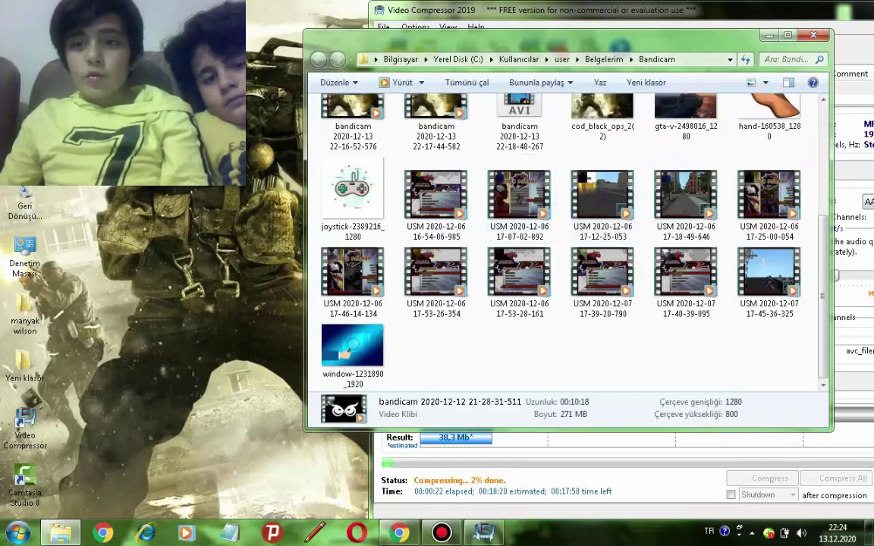
left_click(770, 35)
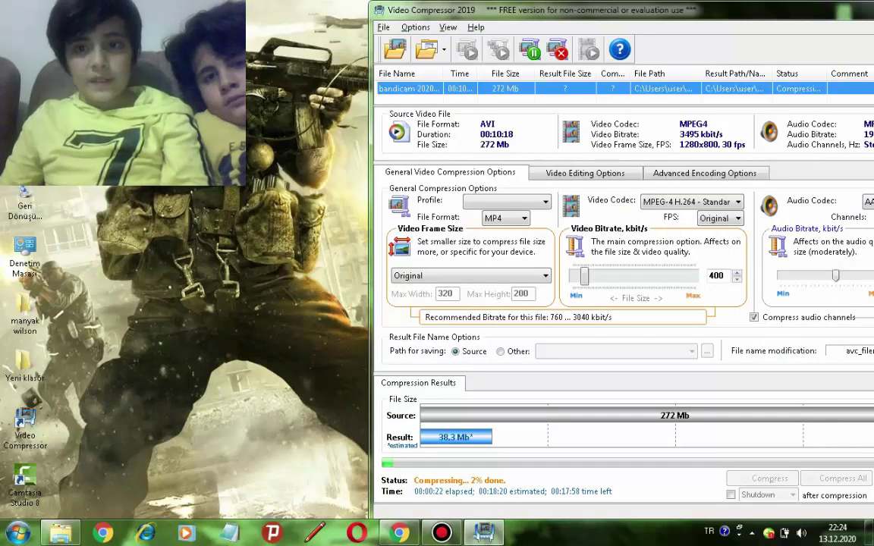
left_click_drag(729, 10, 608, 26)
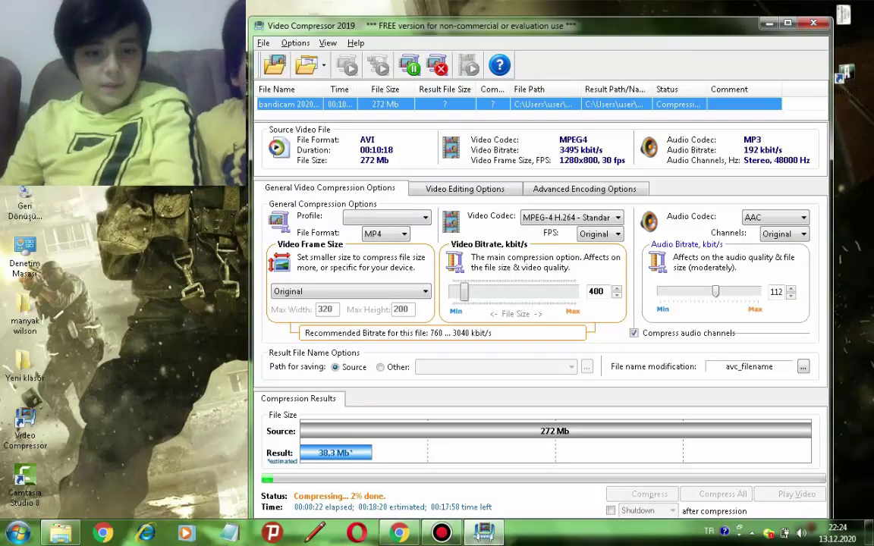
key("alt+Tab")
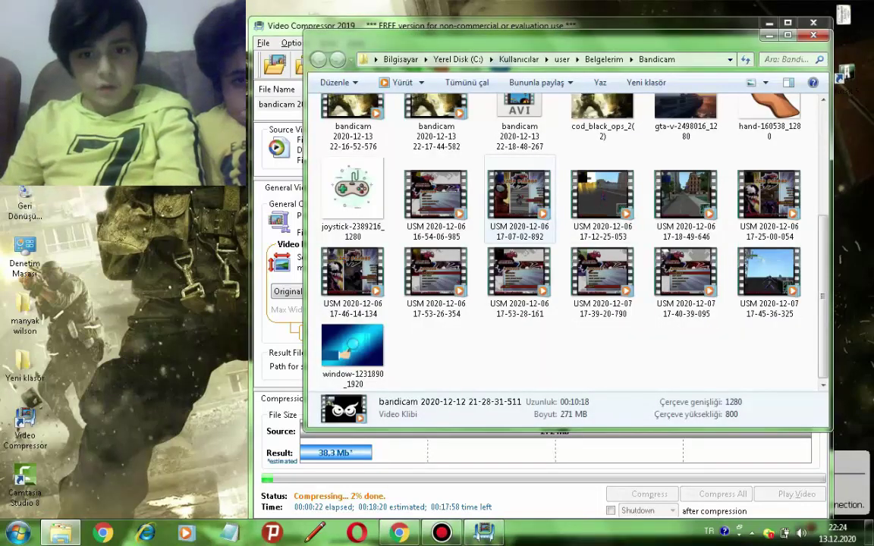
scroll(525, 214, "up", 5)
scroll(525, 214, "down", 4)
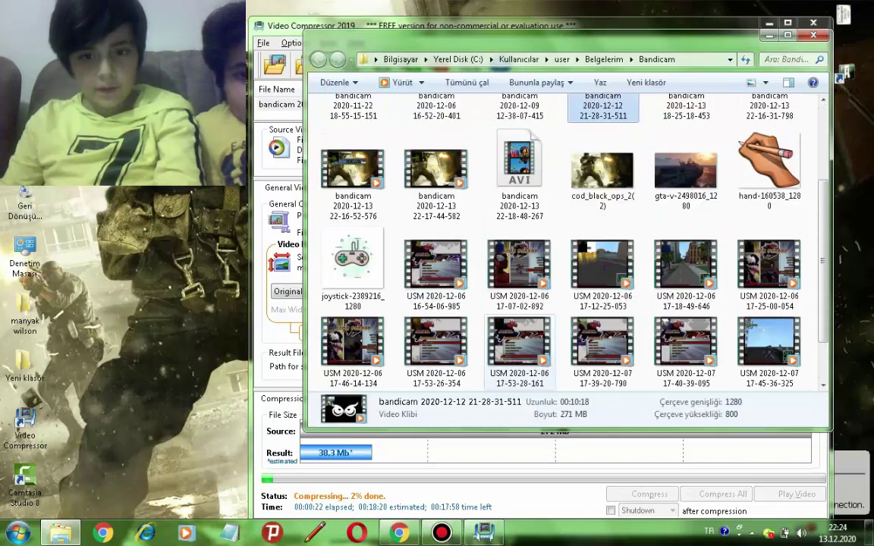
left_click(521, 267)
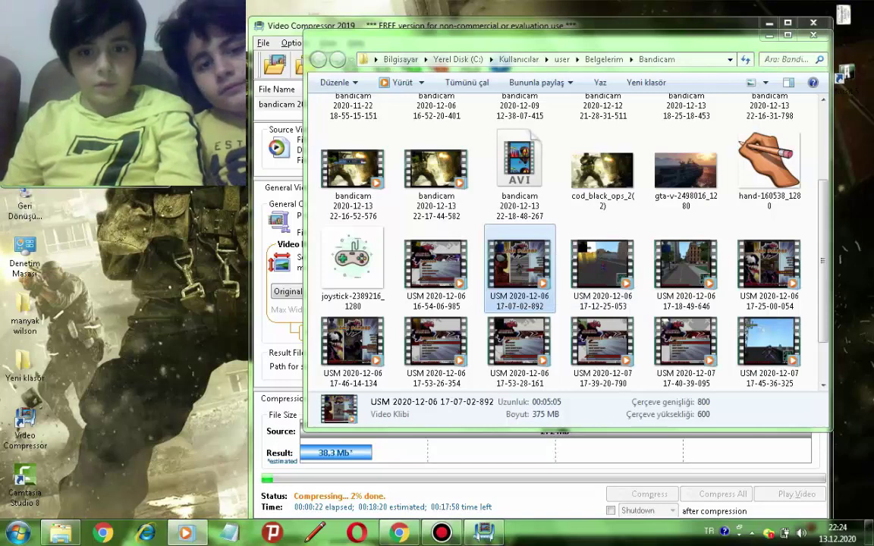
key("Return")
left_click_drag(364, 9, 673, 68)
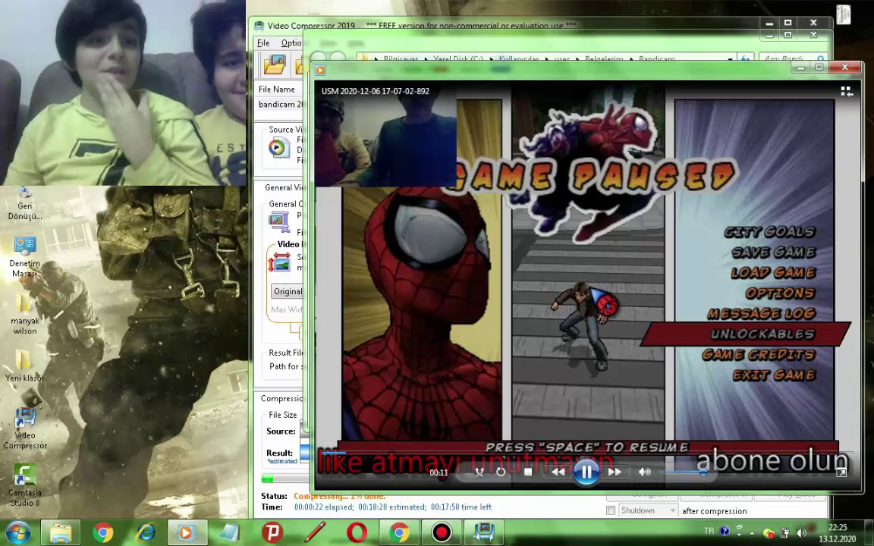
Skip ahead in the original recording to the Spider-Man street scene, pause it at 1:38 to examine the picture quality, and close the player.
left_click(493, 454)
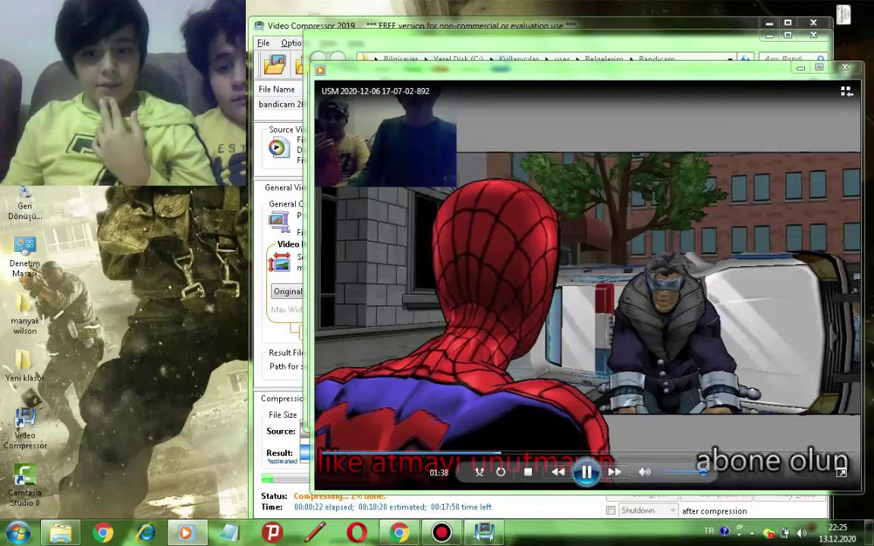
left_click(587, 472)
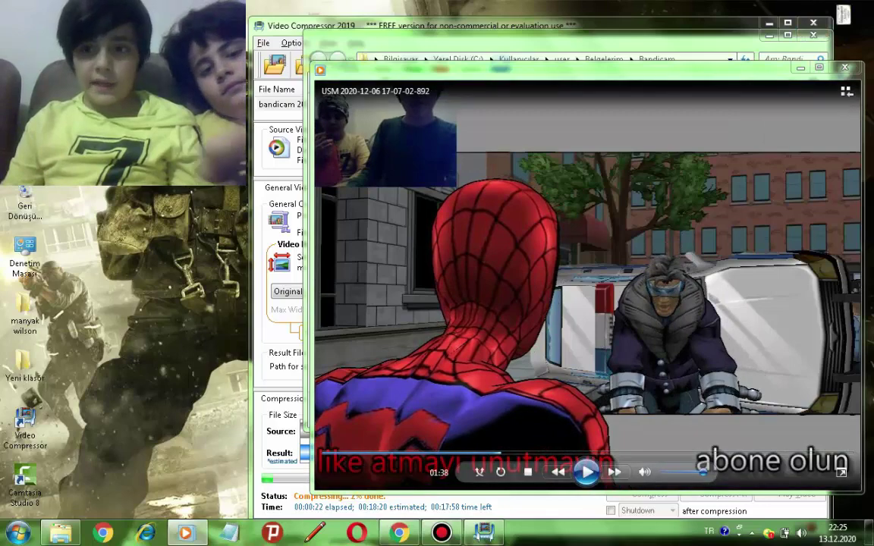
left_click(845, 68)
scroll(520, 228, "up", 3)
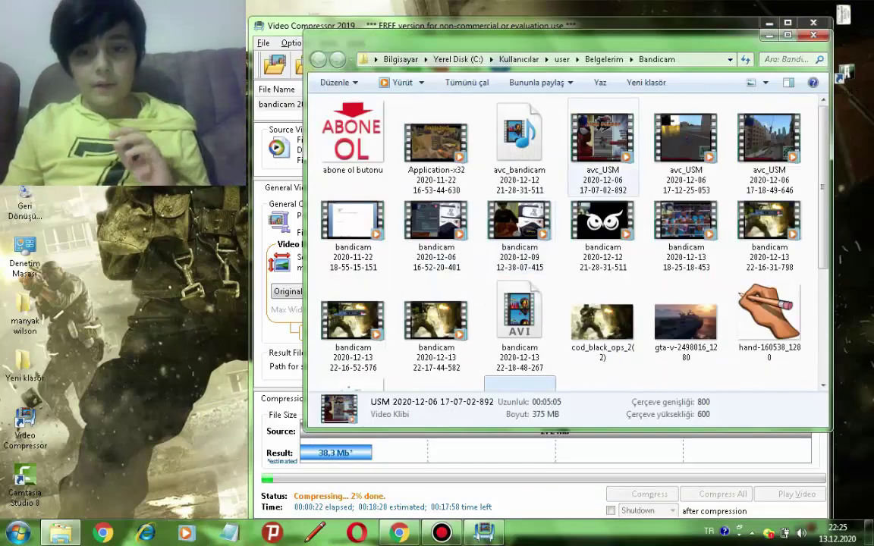
left_click(603, 147)
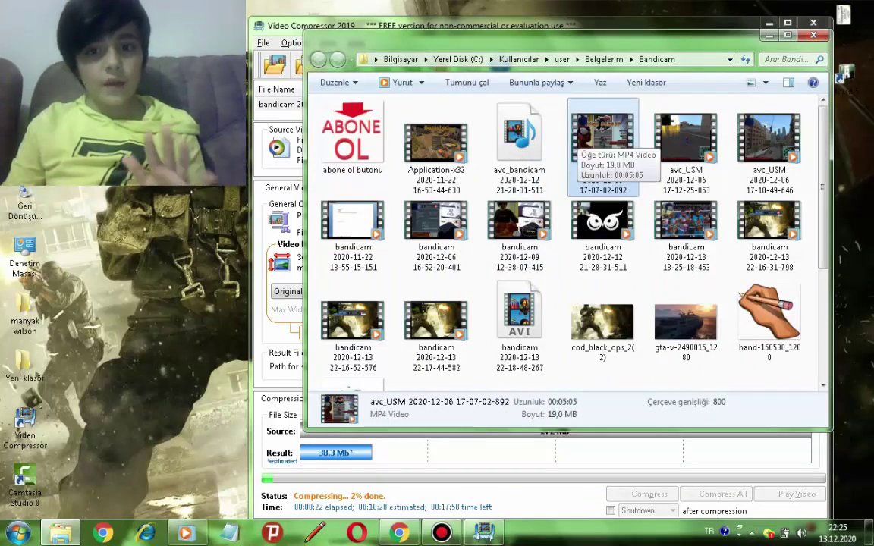
double_click(600, 141)
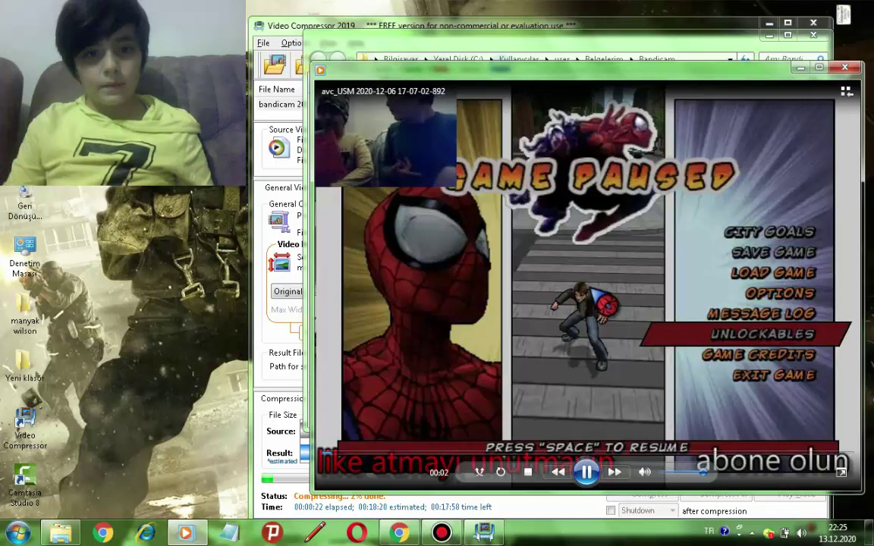
left_click(500, 454)
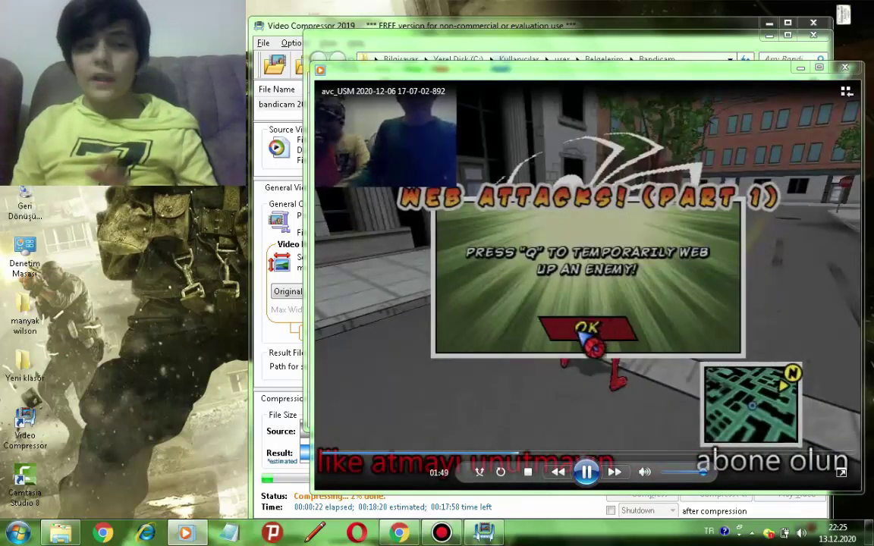
Pause the compressed video, turn its playback volume down to near the minimum, and resume playing.
left_click(586, 472)
left_click_drag(694, 472, 664, 473)
key("space")
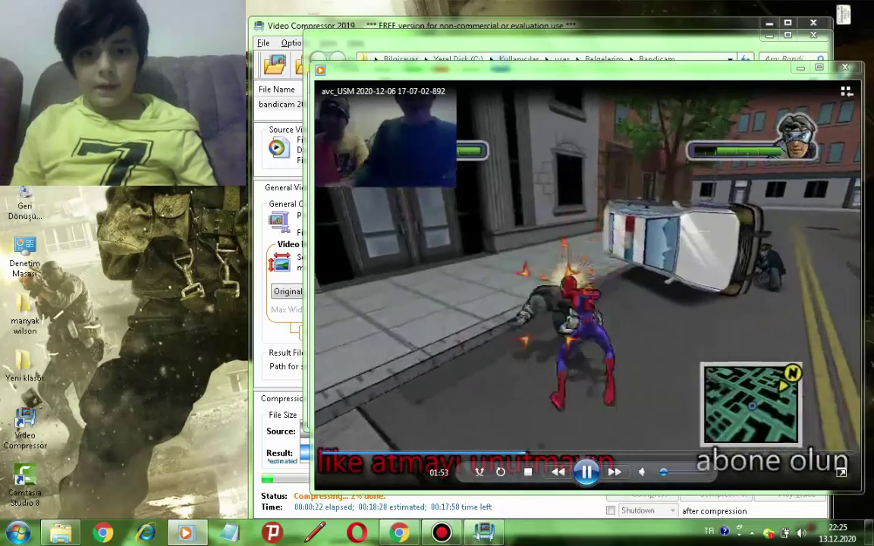